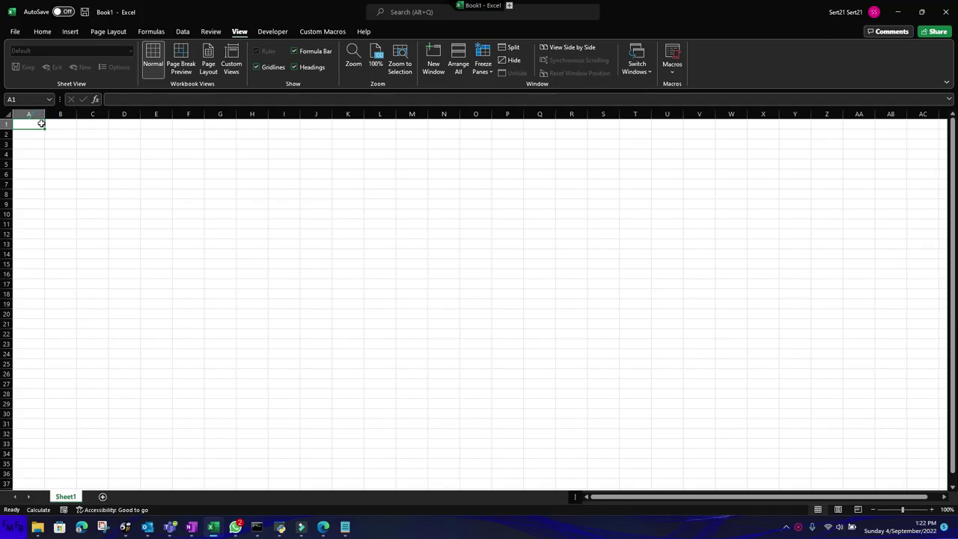
# Enter Countries, Honduras, Nicaragua, Guatemala, Honduras into A1:A5, then add a new blank sheet
pyautogui.write('Countries')
pyautogui.press('Return')
pyautogui.write('Honduras')
pyautogui.press('Return')
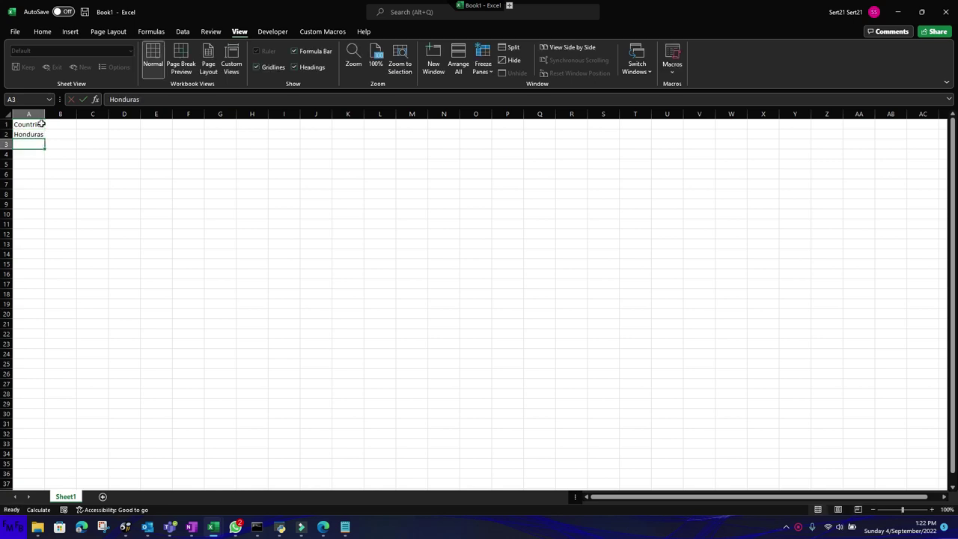
pyautogui.write('Nicaragua')
pyautogui.press('Return')
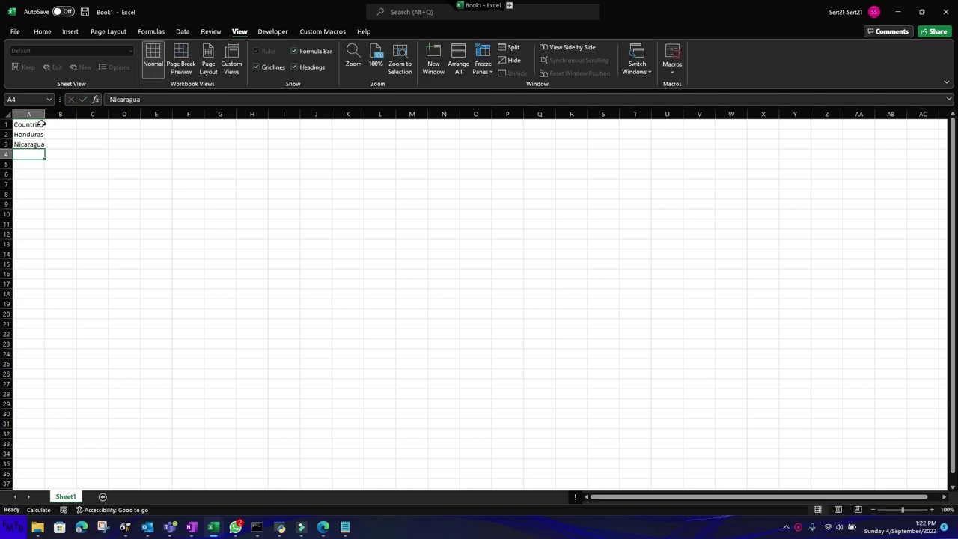
pyautogui.write('Guatemala')
pyautogui.press('Return')
pyautogui.write('Honduras')
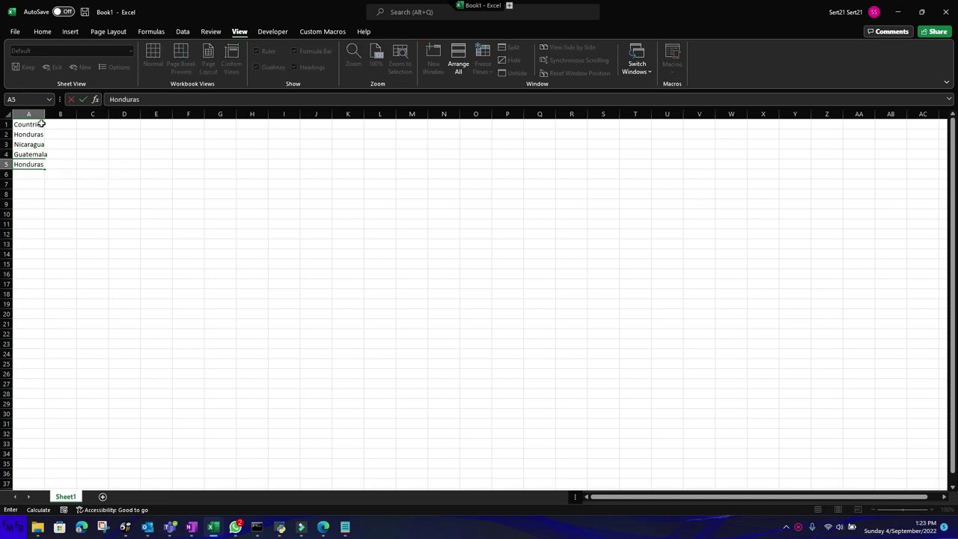
pyautogui.press('Return')
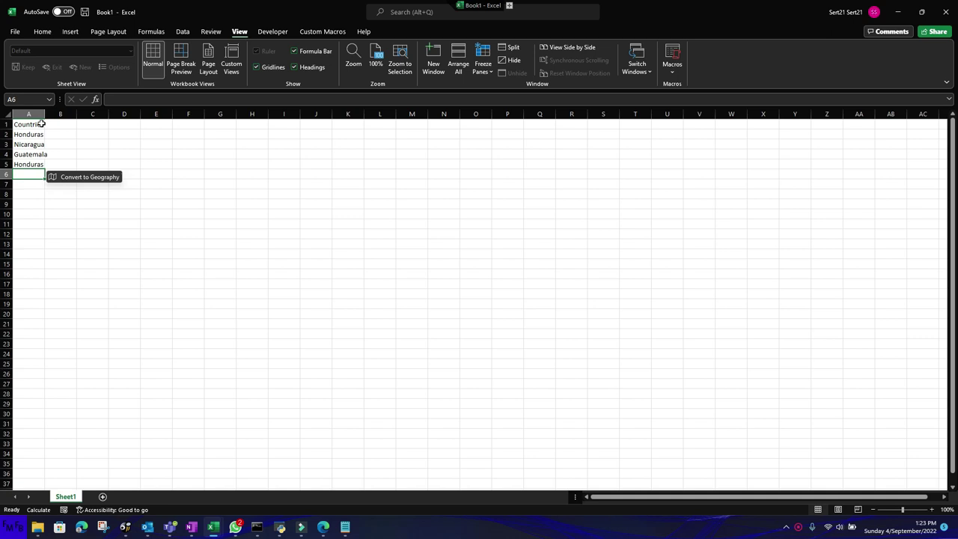
pyautogui.click(103, 496)
# Create an empty 'Sub filtrar()' procedure in Module1 of the VBA editor
pyautogui.hotkey('alt', 'F11')
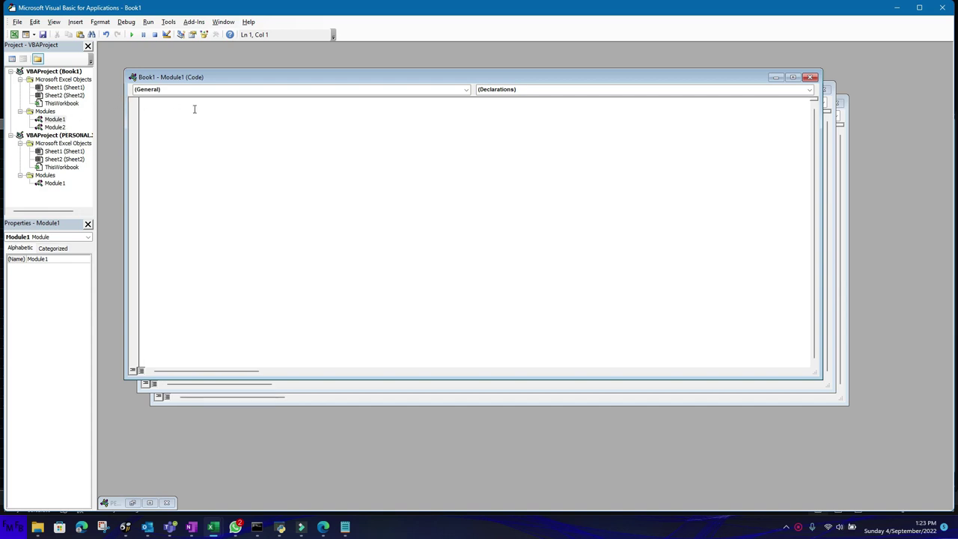
pyautogui.write('sub filtrar')
pyautogui.press('Return')
pyautogui.hotkey('alt', 'F11')
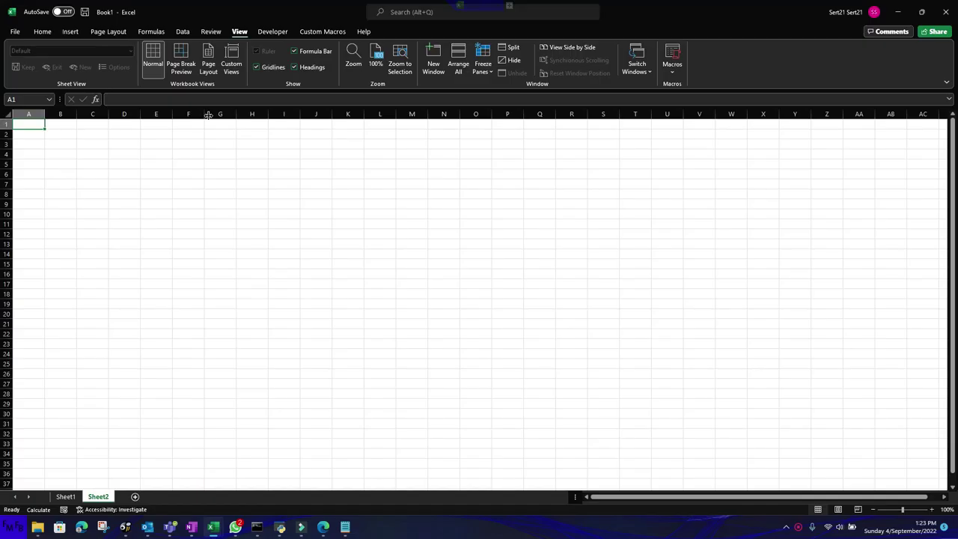
pyautogui.hotkey('alt', 'F11')
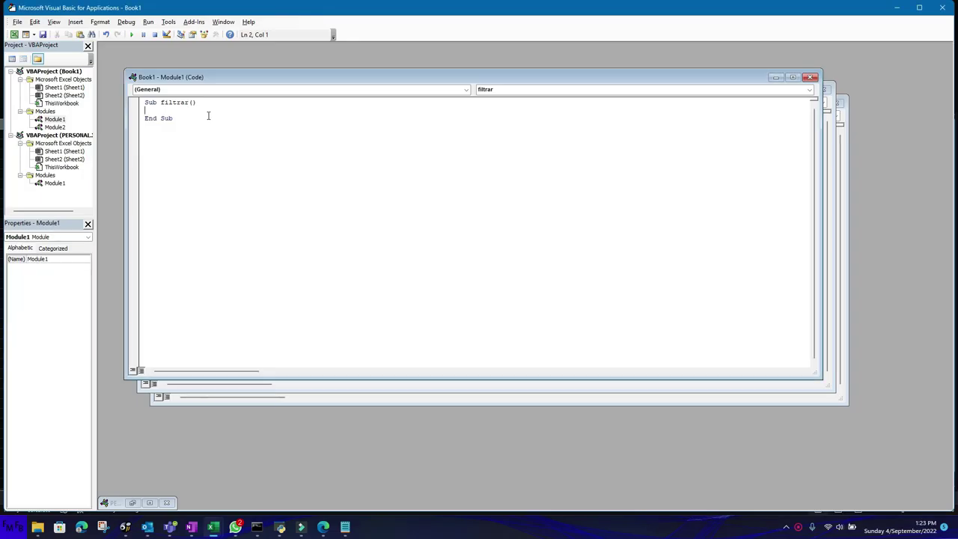
# Write Sheet2.Range("A1").Formula2 = "=filter(" & ")" inside filtrar as the formula skeleton
pyautogui.write('Sheet2')
pyautogui.write('.Range()')
pyautogui.write('A')
pyautogui.write('1"')
pyautogui.press('Left')
pyautogui.press('Left')
pyautogui.press('Left')
pyautogui.write('"')
pyautogui.write('.formula2')
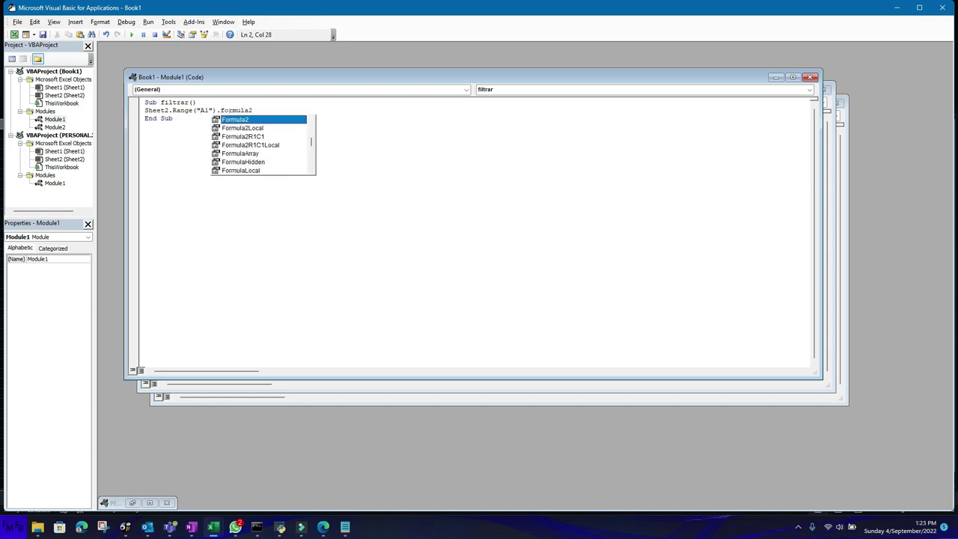
pyautogui.write('=""')
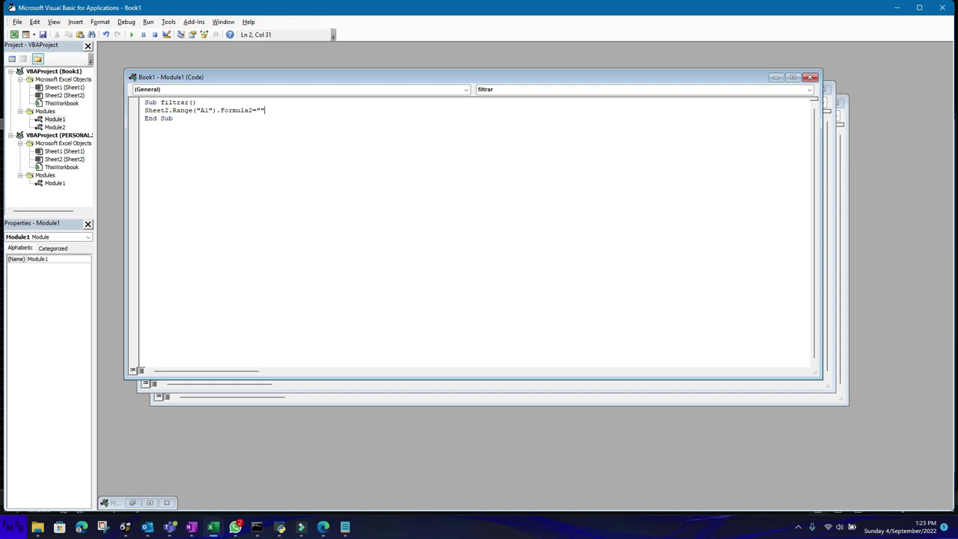
pyautogui.write('=filter')
pyautogui.write('()')
pyautogui.write('"=filter("')
pyautogui.write(' & ')
pyautogui.write('Sheee')
pyautogui.press('BackSpace')
pyautogui.write('t1.R')
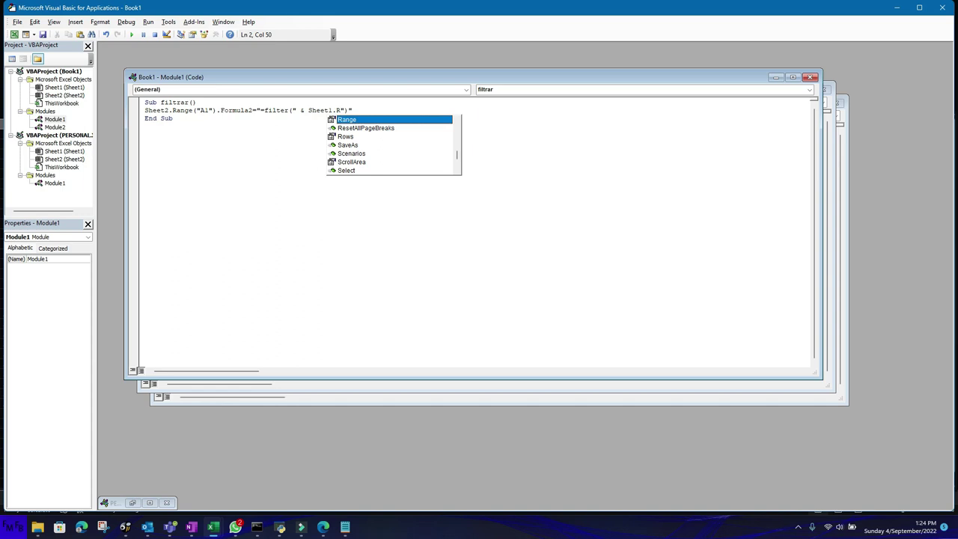
pyautogui.press('BackSpace')
pyautogui.press('BackSpace')
pyautogui.press('BackSpace')
pyautogui.press('BackSpace')
pyautogui.press('BackSpace')
pyautogui.press('BackSpace')
pyautogui.press('BackSpace')
pyautogui.press('BackSpace')
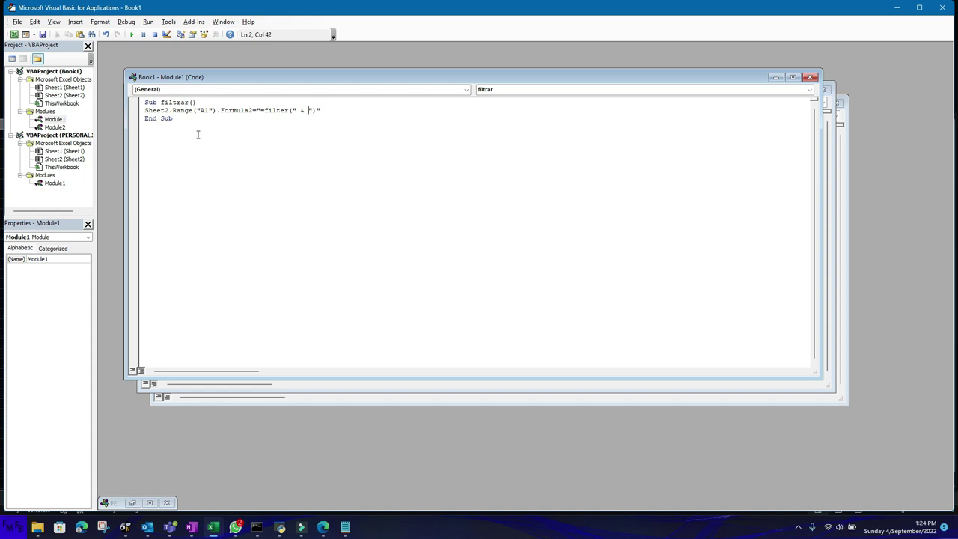
pyautogui.click(215, 102)
# Add the line s = "'Sheet1'!" below the filtrar declaration
pyautogui.press('Return')
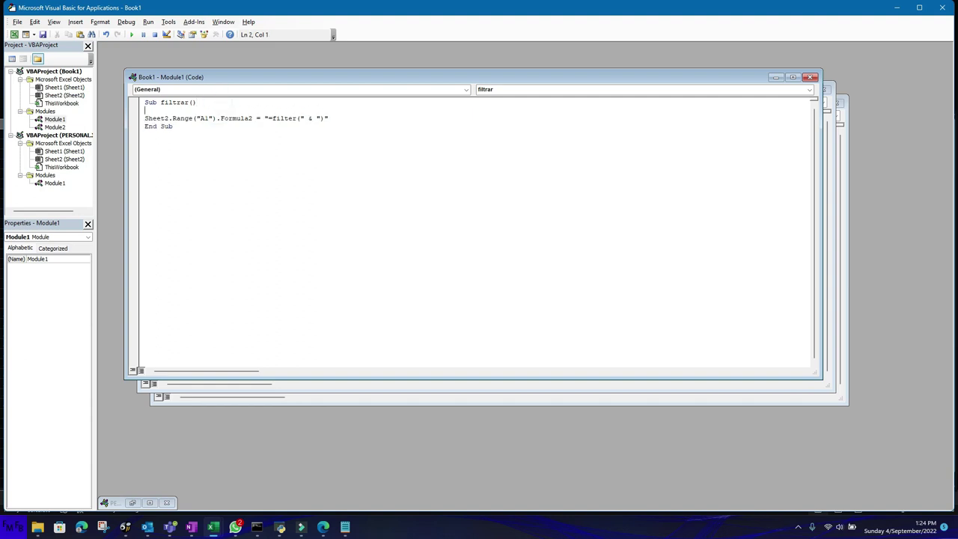
pyautogui.write('s=""')
pyautogui.write("''")
pyautogui.write('!')
pyautogui.write('Sheet1')
pyautogui.press('Down')
# Complete the formula string with s & "A:A," & s & "A:A=""Honduras"","""")"
pyautogui.click(231, 118)
pyautogui.click(310, 118)
pyautogui.write('s &')
pyautogui.write('A:A')
pyautogui.write(',')
pyautogui.write('A')
pyautogui.press('BackSpace')
pyautogui.write('""')
pyautogui.write(' & s ')
pyautogui.write('& ')
pyautogui.write('A:A')
pyautogui.write('=')
pyautogui.write('""""')
pyautogui.write('Honduras')
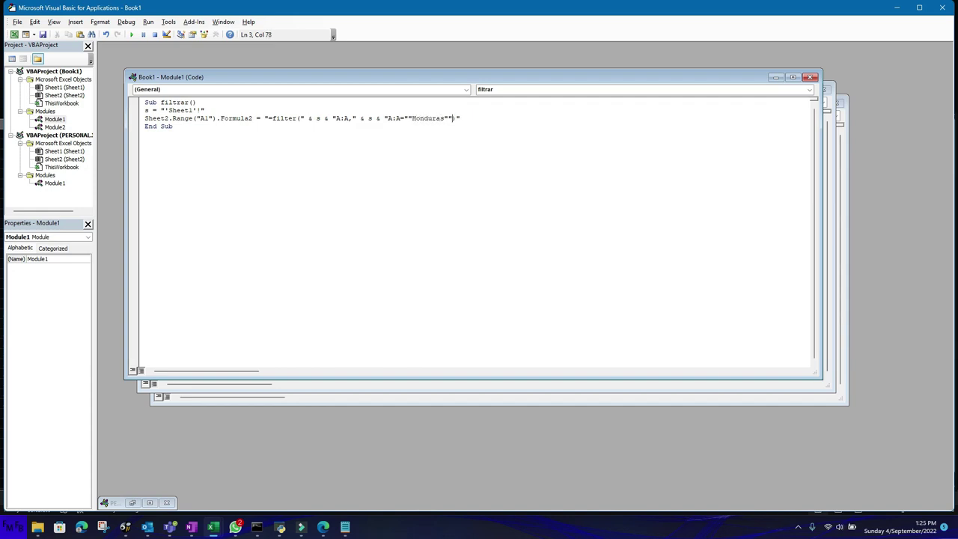
pyautogui.write(',')
pyautogui.write('""""')
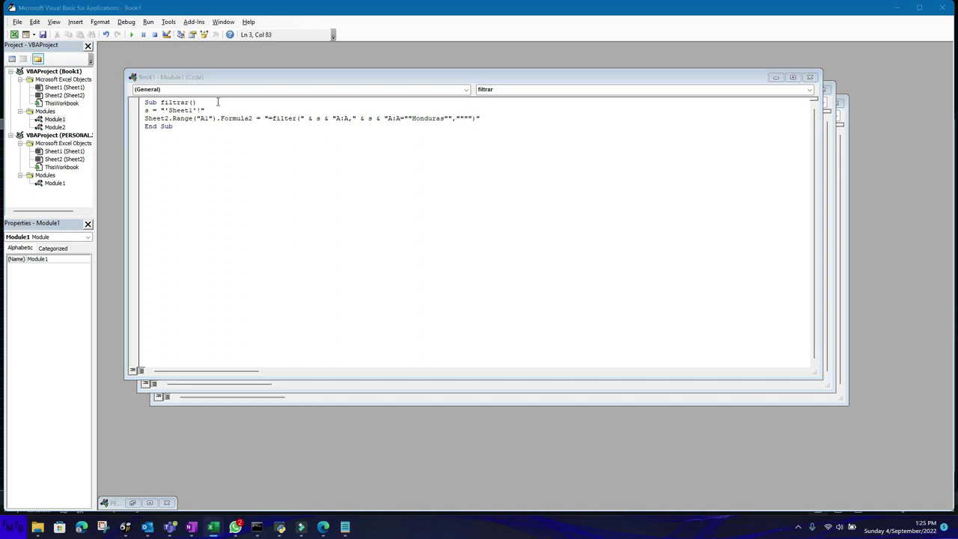
pyautogui.hotkey('alt', 'Tab')
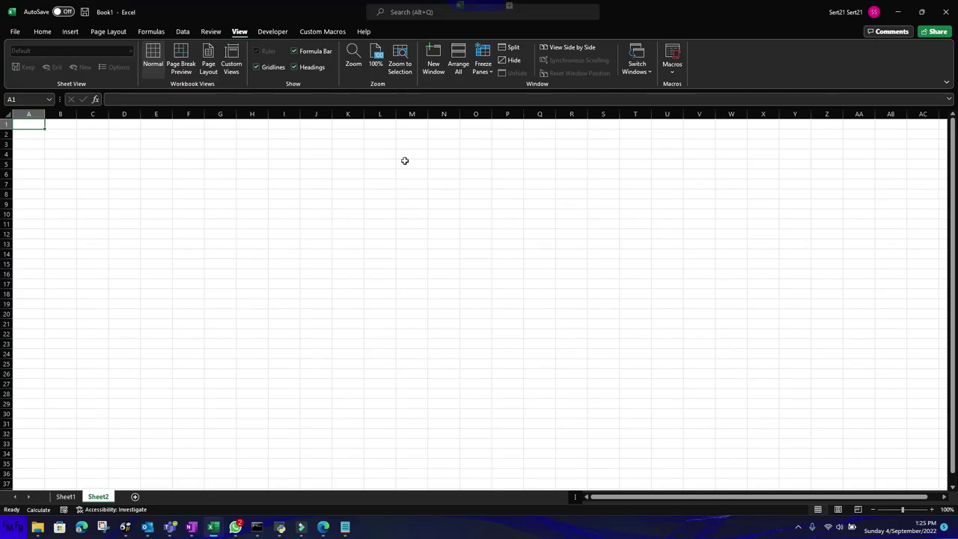
# Run the filtrar macro from View Macros, then return to Sheet1
pyautogui.click(672, 66)
pyautogui.click(681, 87)
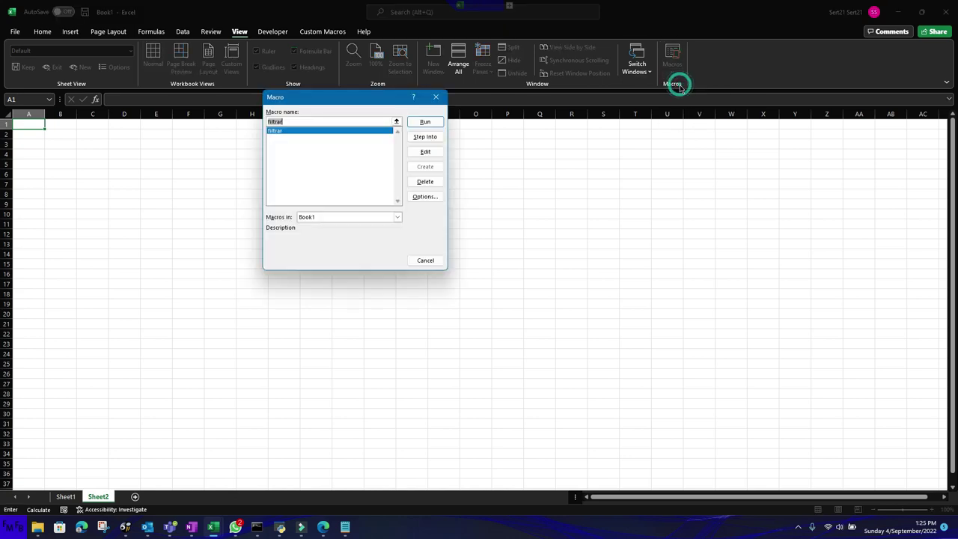
pyautogui.click(435, 121)
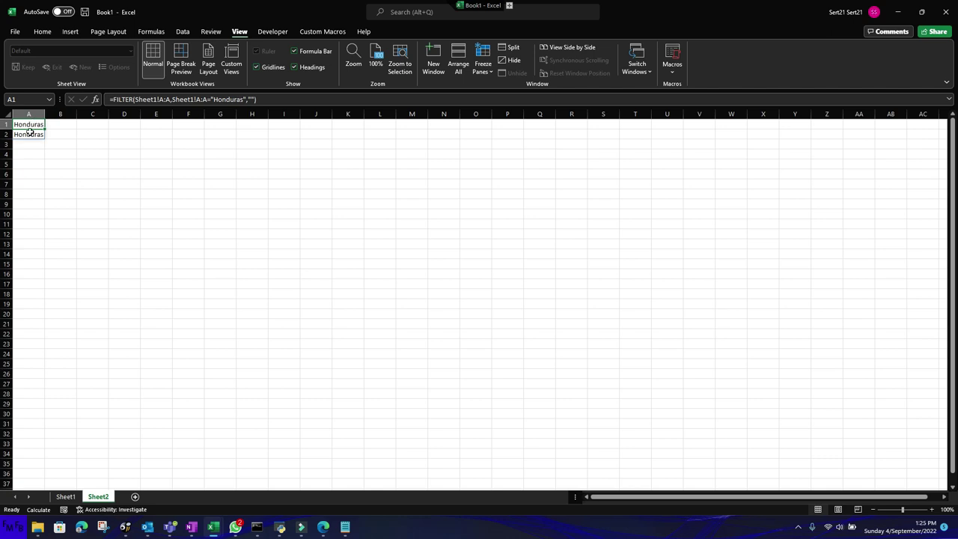
pyautogui.click(65, 495)
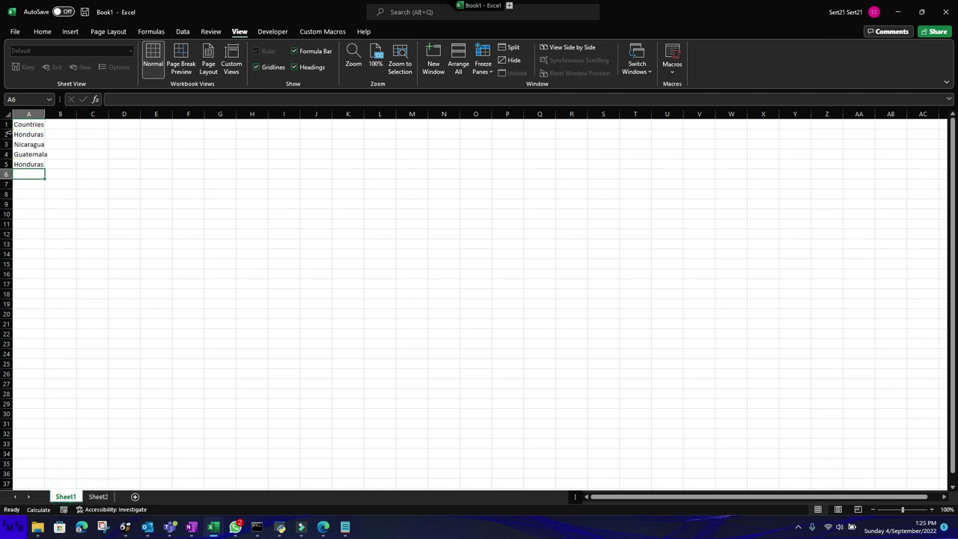
# Fill cells A2 and A5, both Honduras, with yellow
pyautogui.click(18, 135)
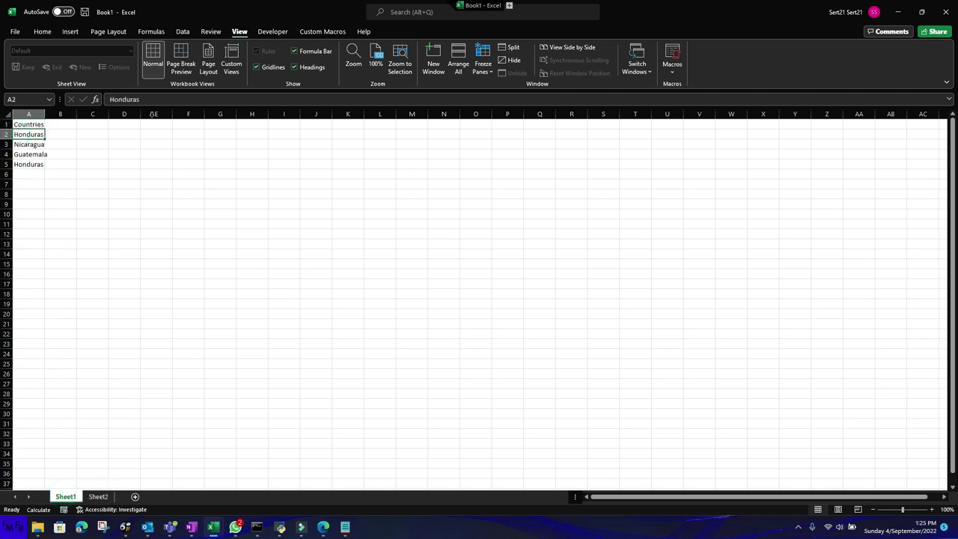
pyautogui.click(42, 31)
pyautogui.click(198, 69)
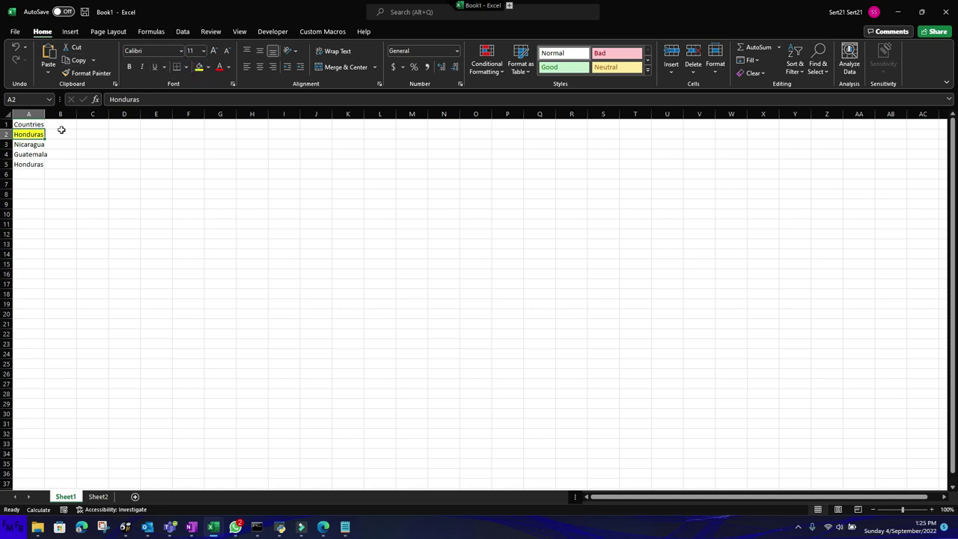
pyautogui.click(32, 164)
pyautogui.click(204, 70)
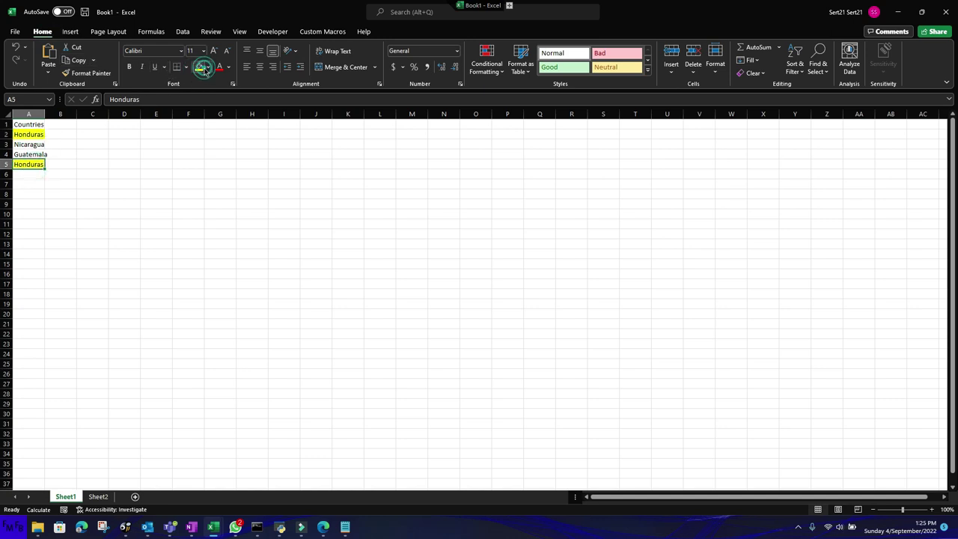